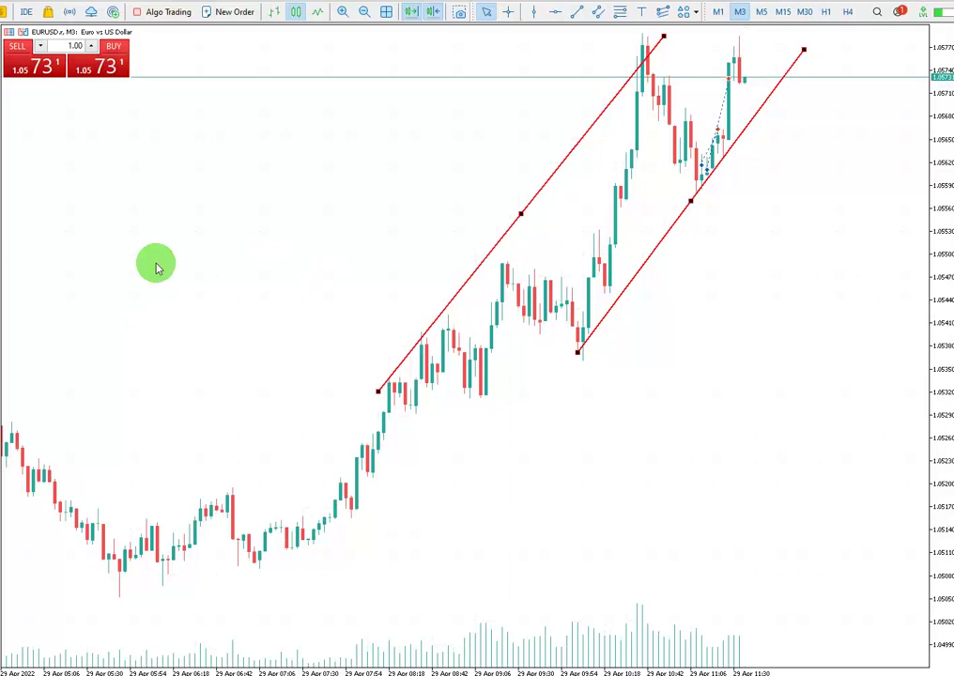
# Switch EURUSD to M30, sketch trial upper and lower trendlines, then undo the lower one
pyautogui.click(805, 12)
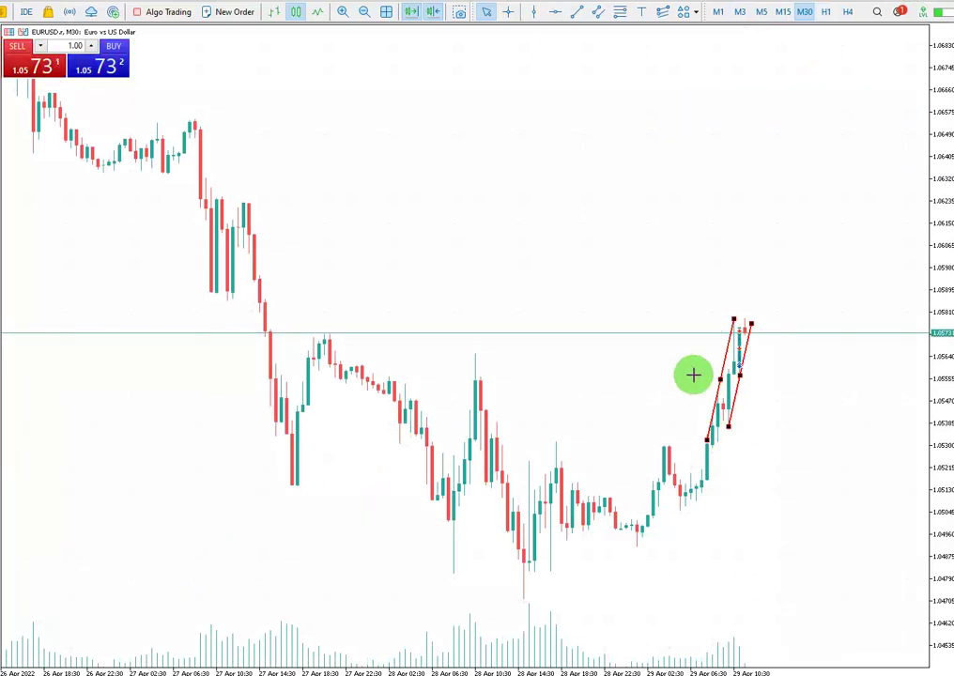
pyautogui.moveTo(645, 458); pyautogui.dragTo(783, 264)
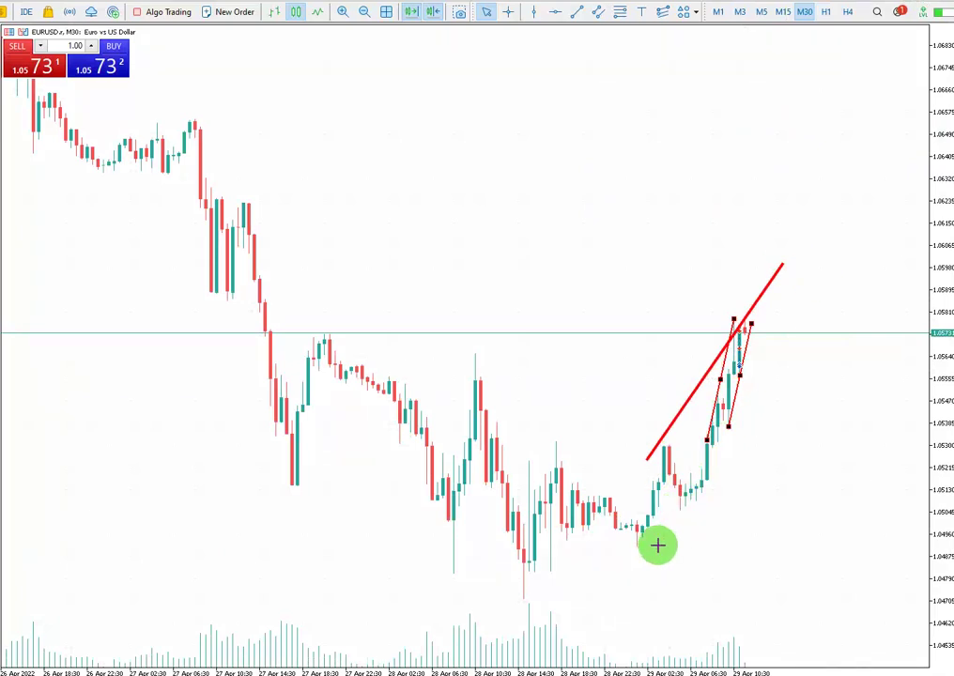
pyautogui.moveTo(627, 550); pyautogui.dragTo(779, 426)
pyautogui.moveTo(822, 382); pyautogui.dragTo(871, 328)
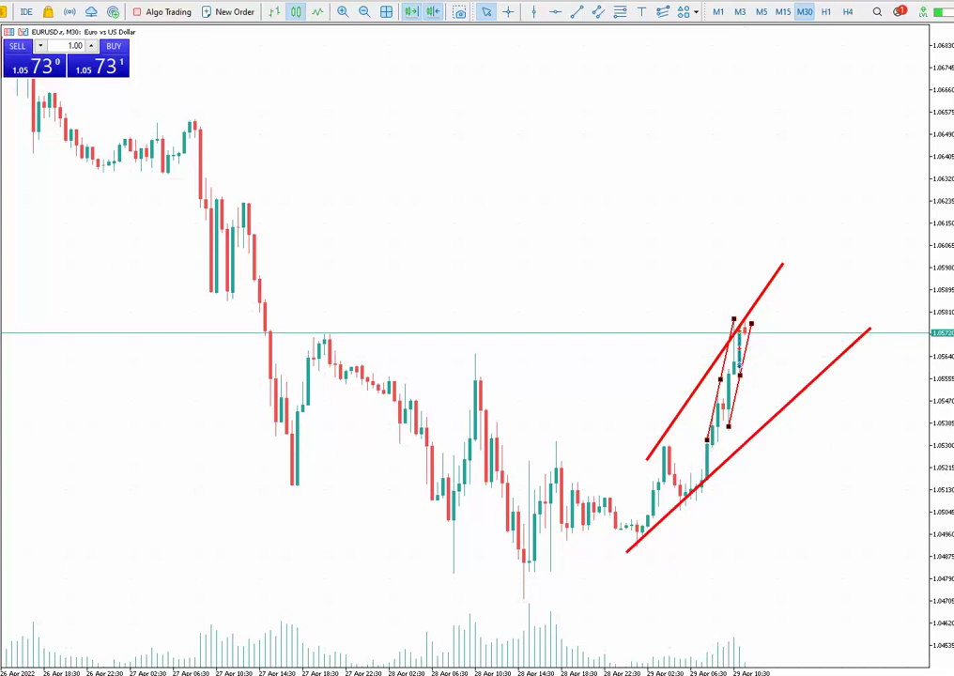
pyautogui.hotkey('ctrl', 'z')
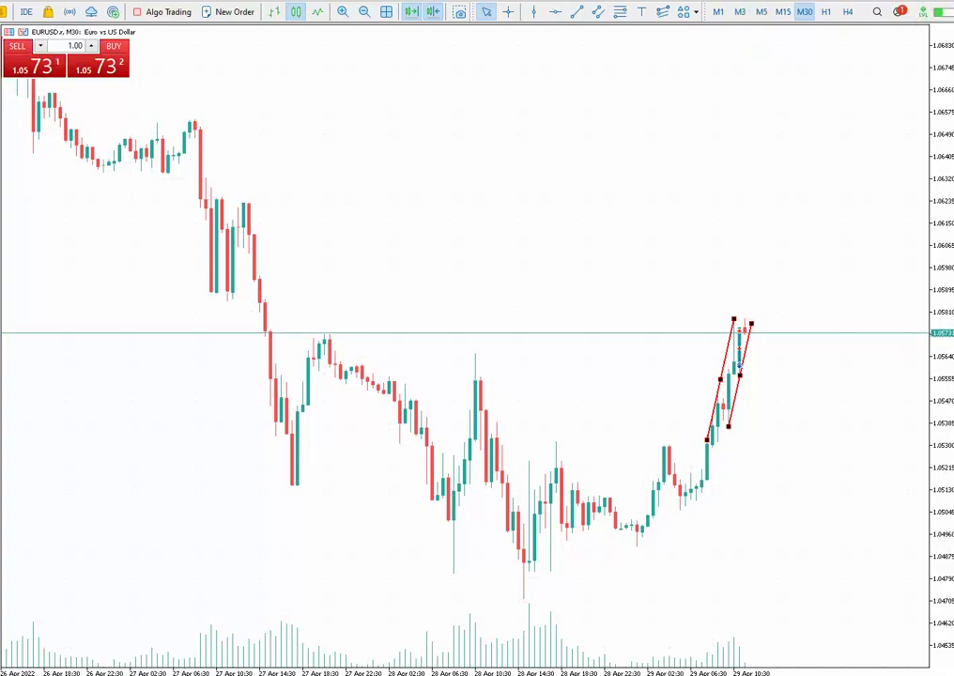
# Return the chart to M3 and drag the Trading Journal Calc window over it
pyautogui.click(739, 12)
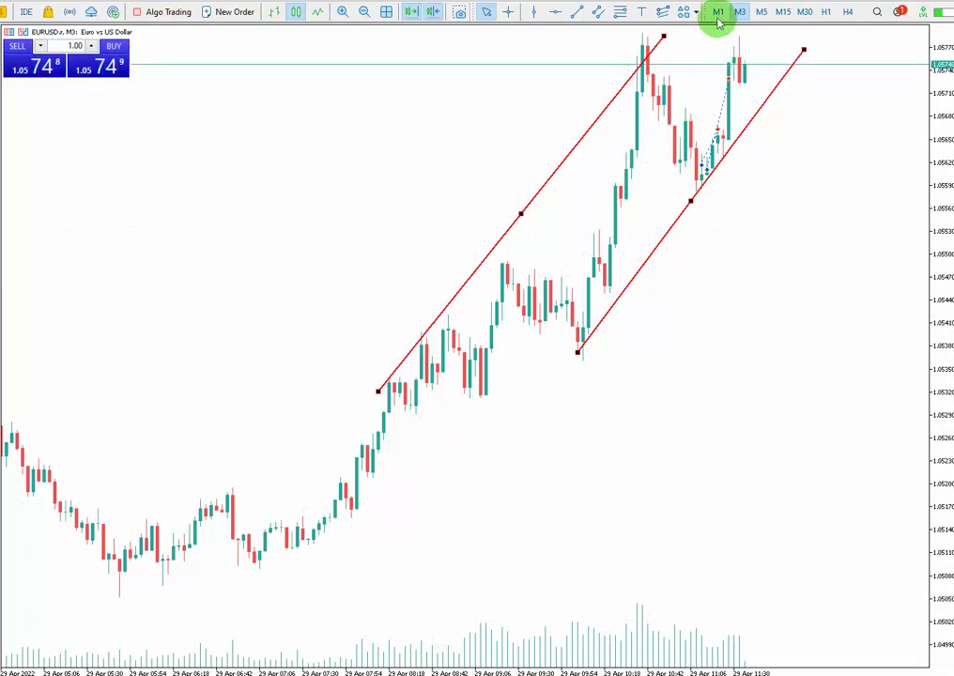
pyautogui.moveTo(0, 103); pyautogui.dragTo(728, 51)
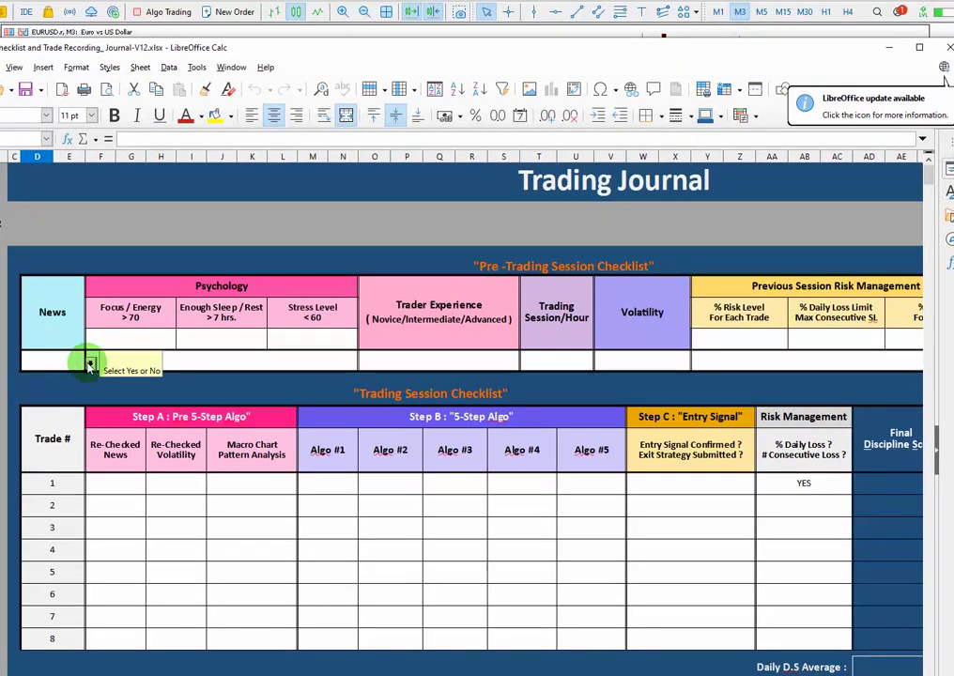
# Answer YES for Focus / Energy and News in the checklist
pyautogui.click(147, 346)
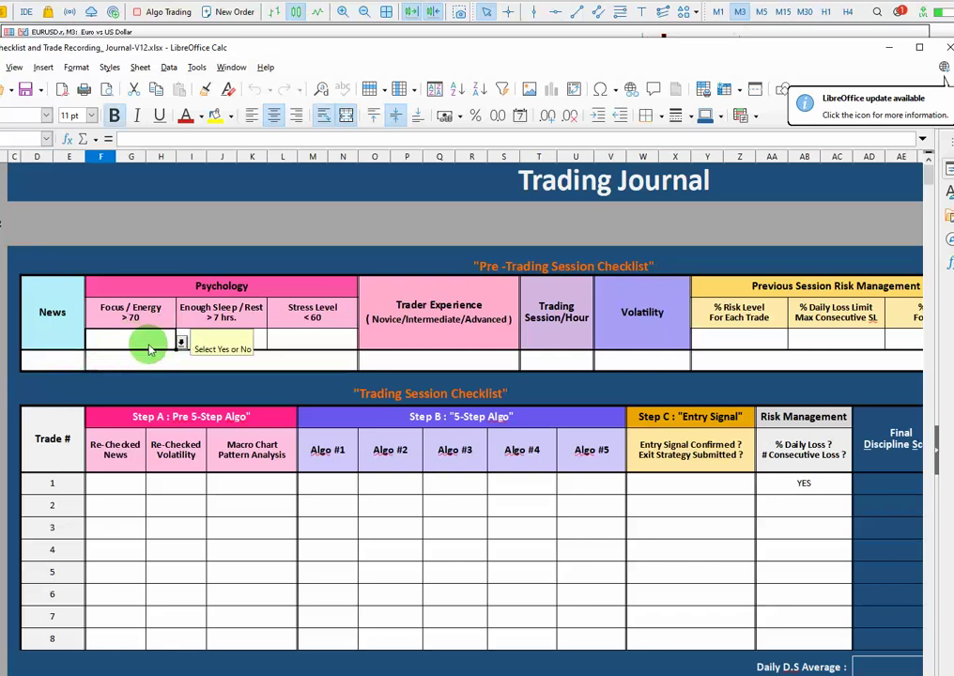
pyautogui.click(181, 342)
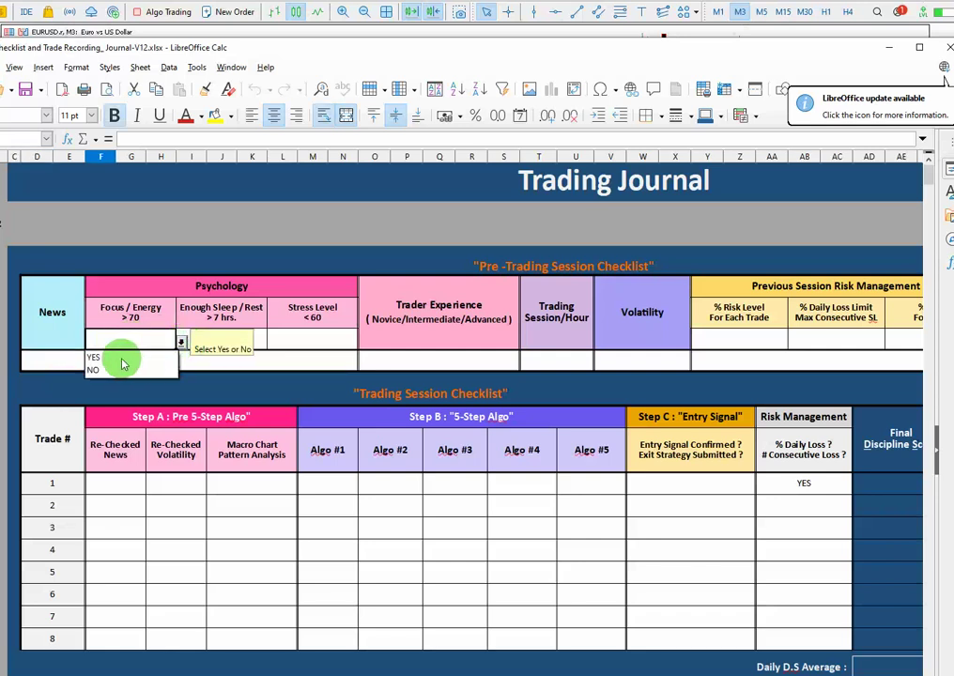
pyautogui.click(174, 357)
pyautogui.click(181, 342)
pyautogui.click(151, 353)
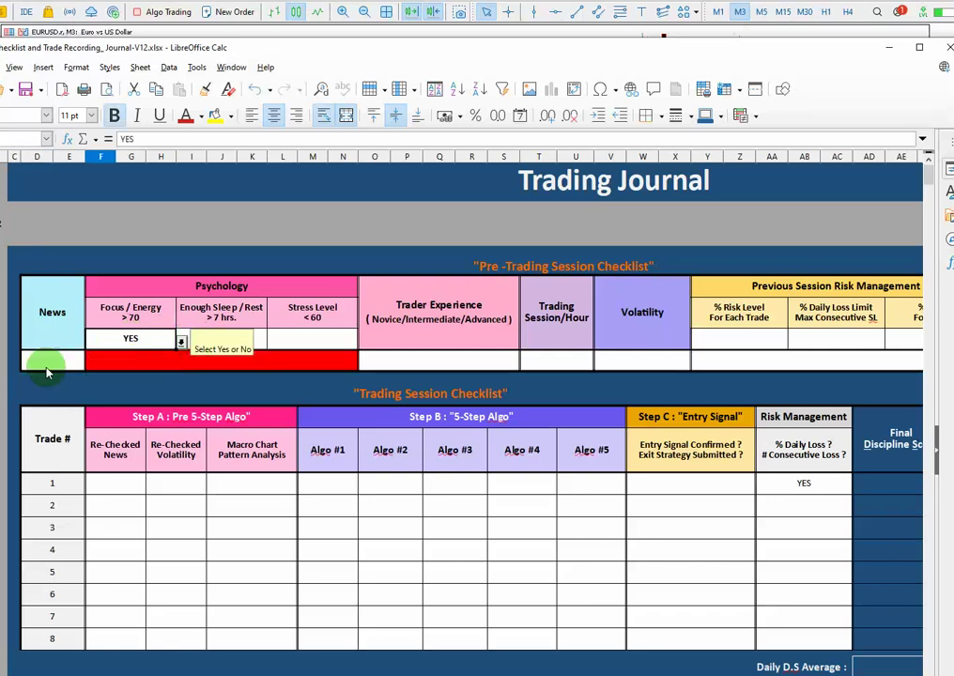
pyautogui.click(55, 362)
pyautogui.click(89, 363)
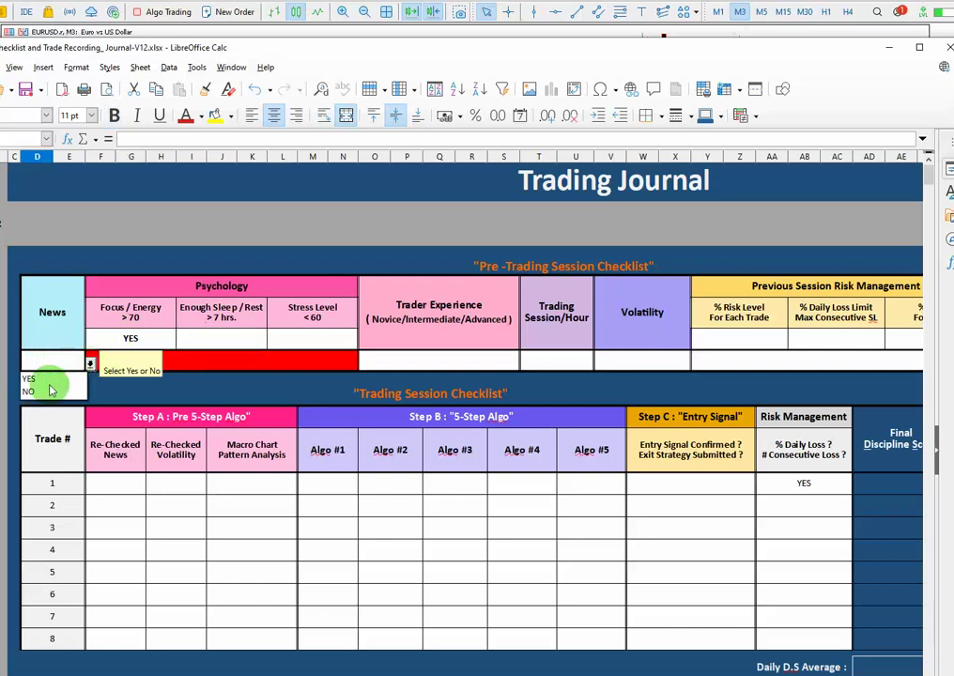
pyautogui.click(30, 379)
# Answer YES for Enough Sleep / Rest and Stress Level
pyautogui.click(226, 340)
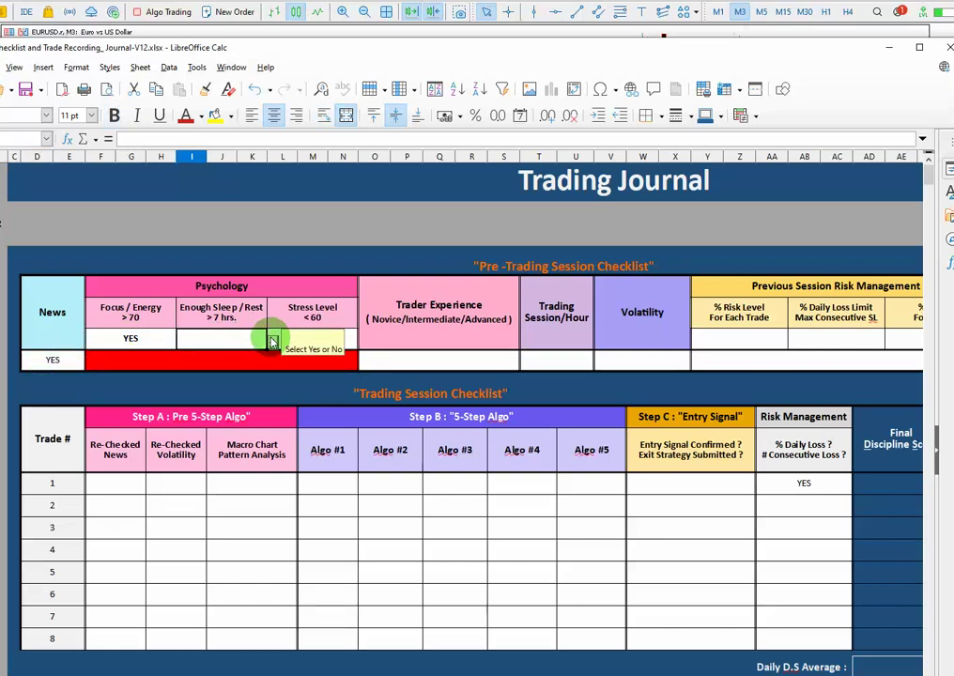
pyautogui.click(273, 341)
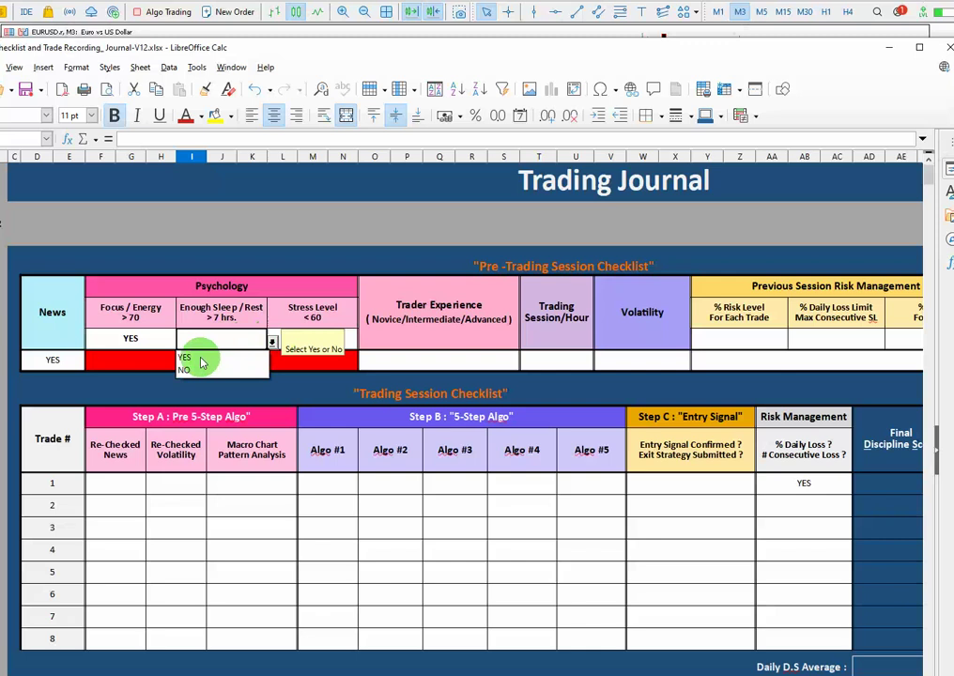
pyautogui.click(187, 358)
pyautogui.click(349, 338)
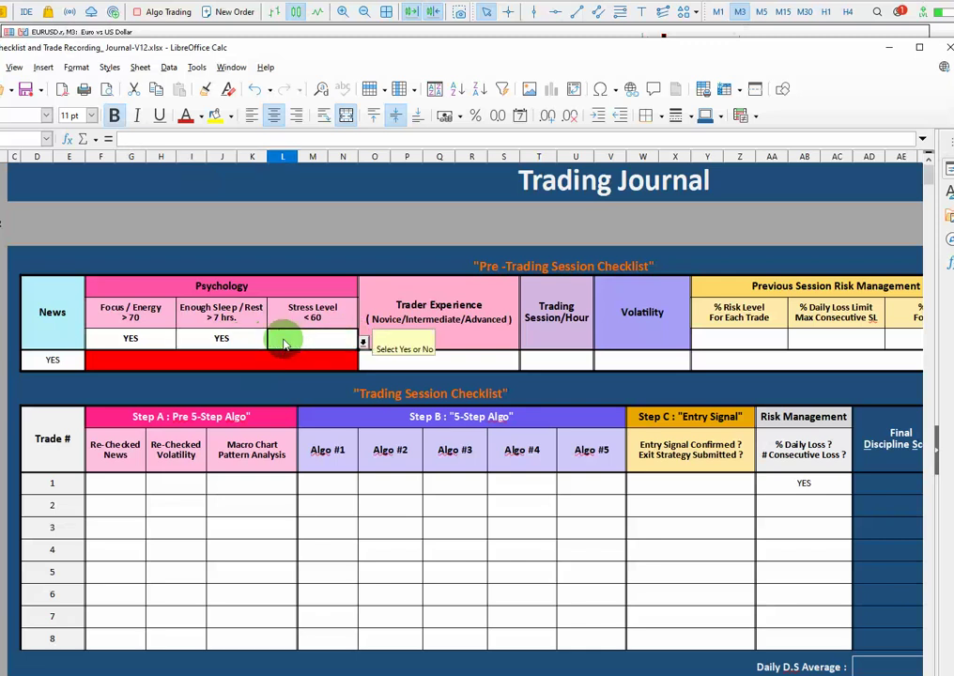
pyautogui.click(362, 343)
pyautogui.click(305, 358)
# Set Trader Experience to Advanced and Trading Session/Hour to YES
pyautogui.click(481, 358)
pyautogui.click(524, 365)
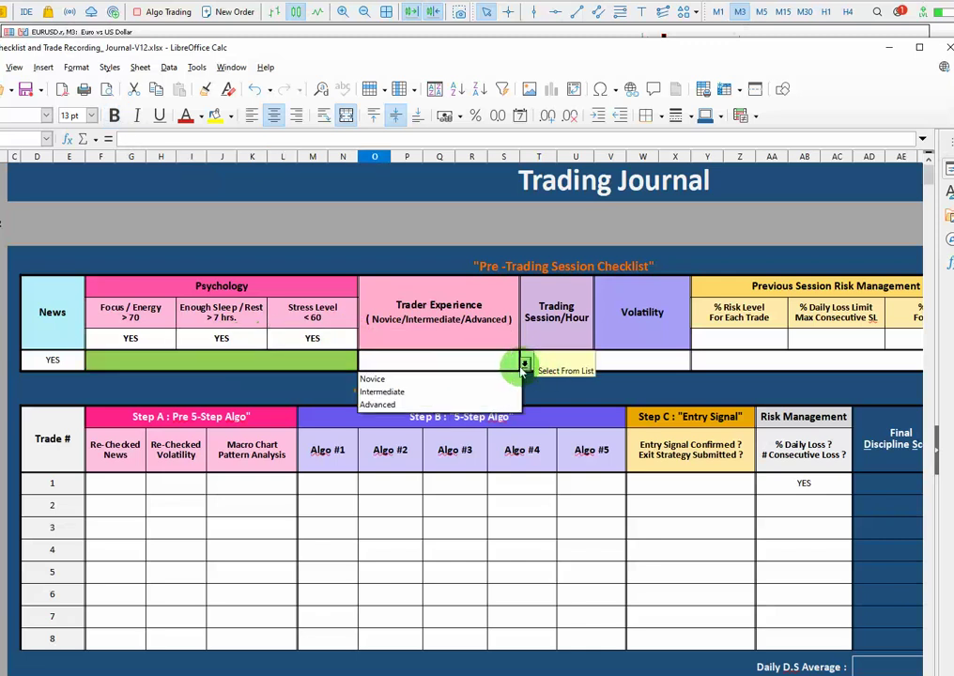
pyautogui.click(379, 405)
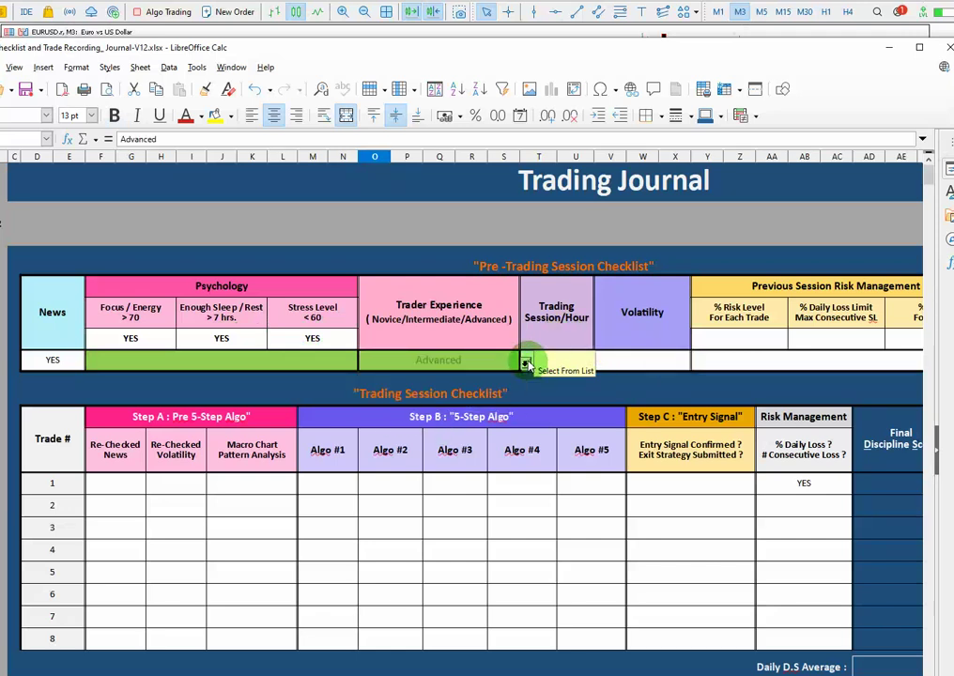
pyautogui.click(646, 366)
pyautogui.click(696, 364)
pyautogui.click(662, 376)
pyautogui.click(577, 363)
pyautogui.click(599, 365)
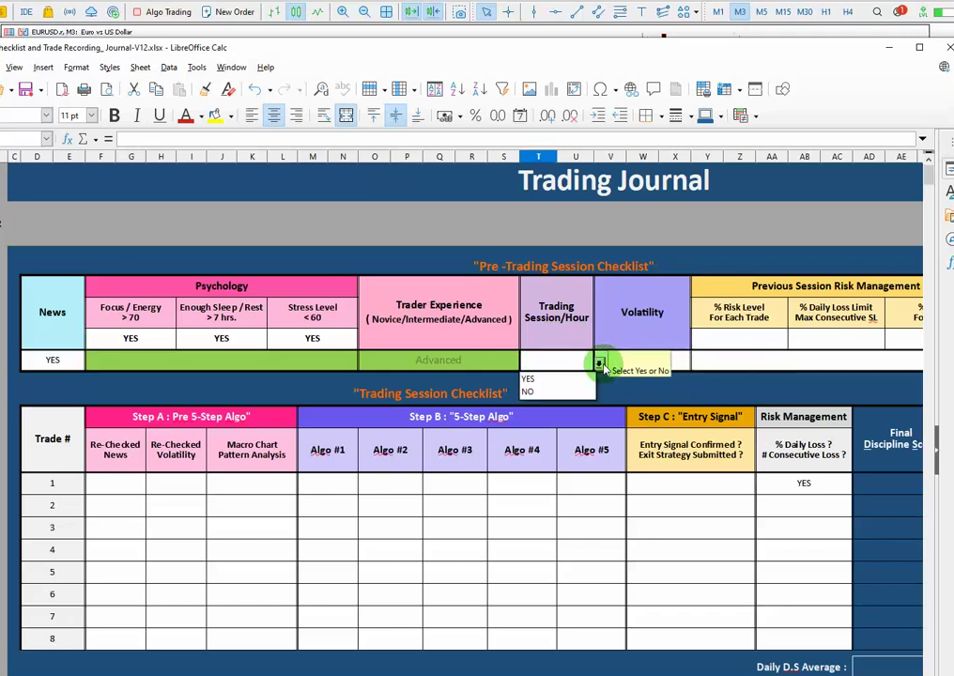
pyautogui.click(568, 377)
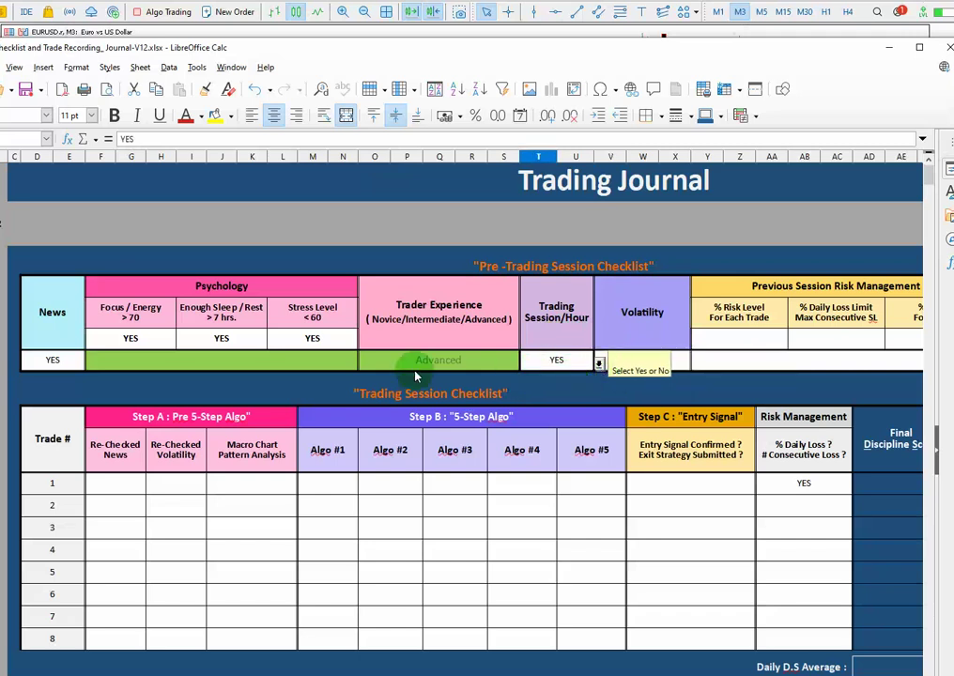
# Mark trade 1's Re-Checked News and Re-Checked Volatility YES, then restore Calc to reveal the chart
pyautogui.click(134, 483)
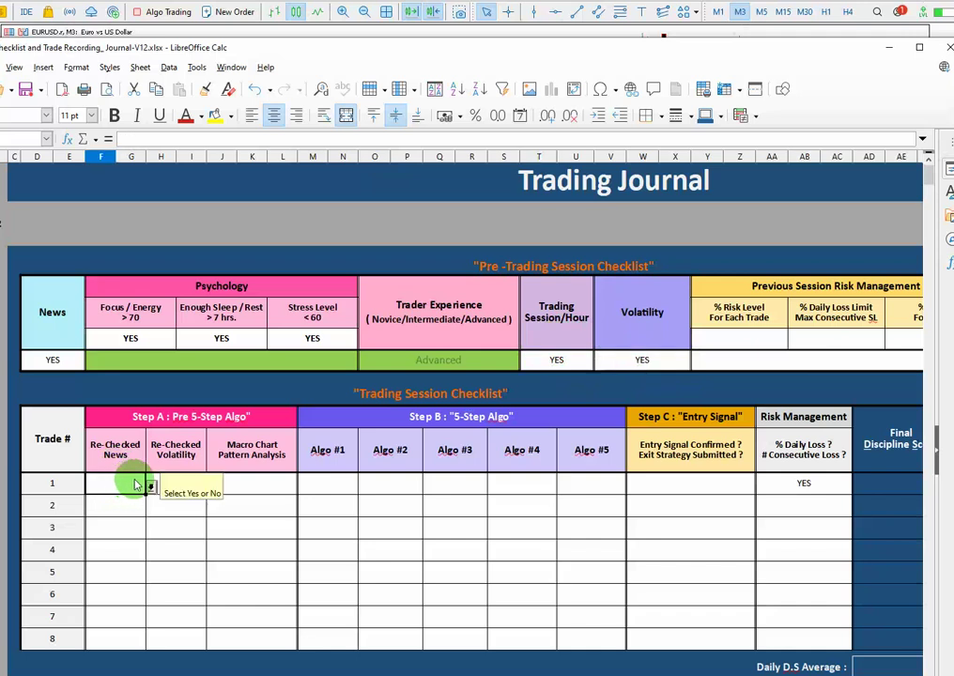
pyautogui.click(150, 487)
pyautogui.click(133, 505)
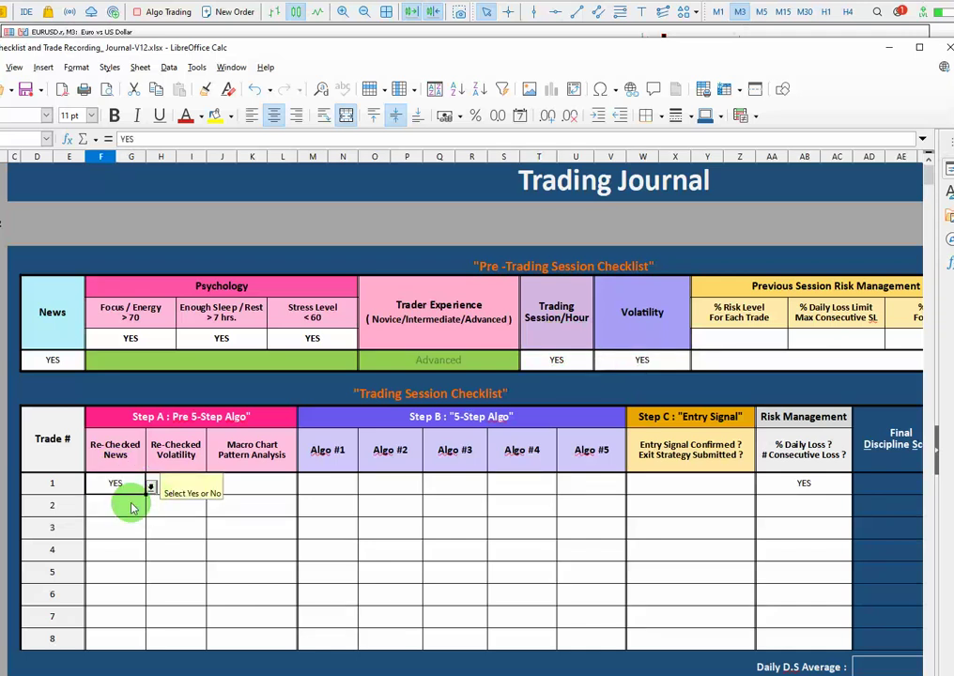
pyautogui.click(234, 483)
pyautogui.click(300, 486)
pyautogui.click(217, 504)
pyautogui.click(192, 486)
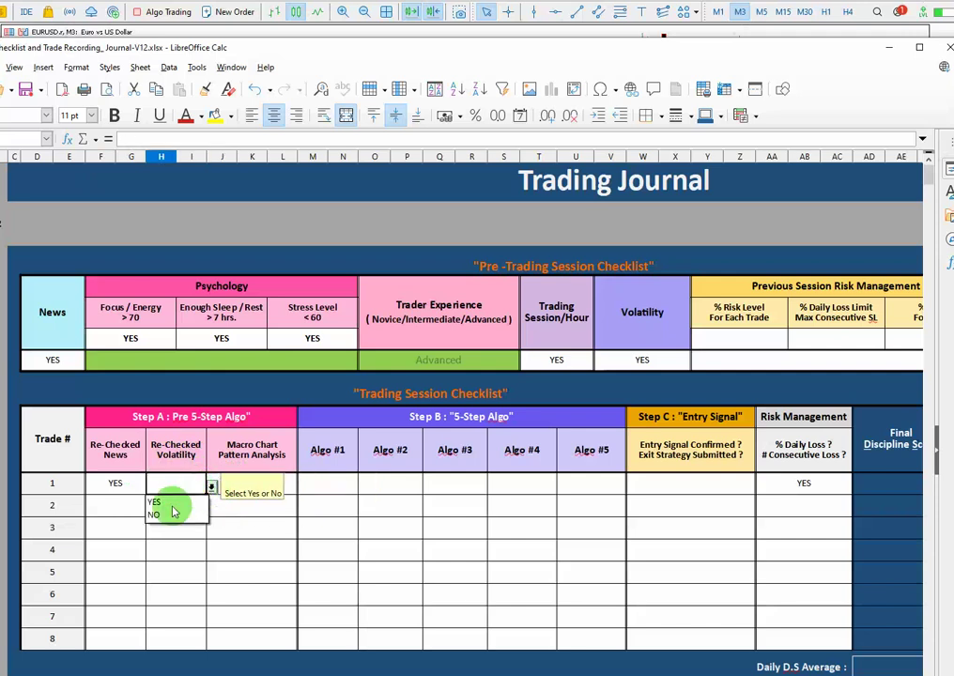
pyautogui.click(162, 504)
pyautogui.click(341, 486)
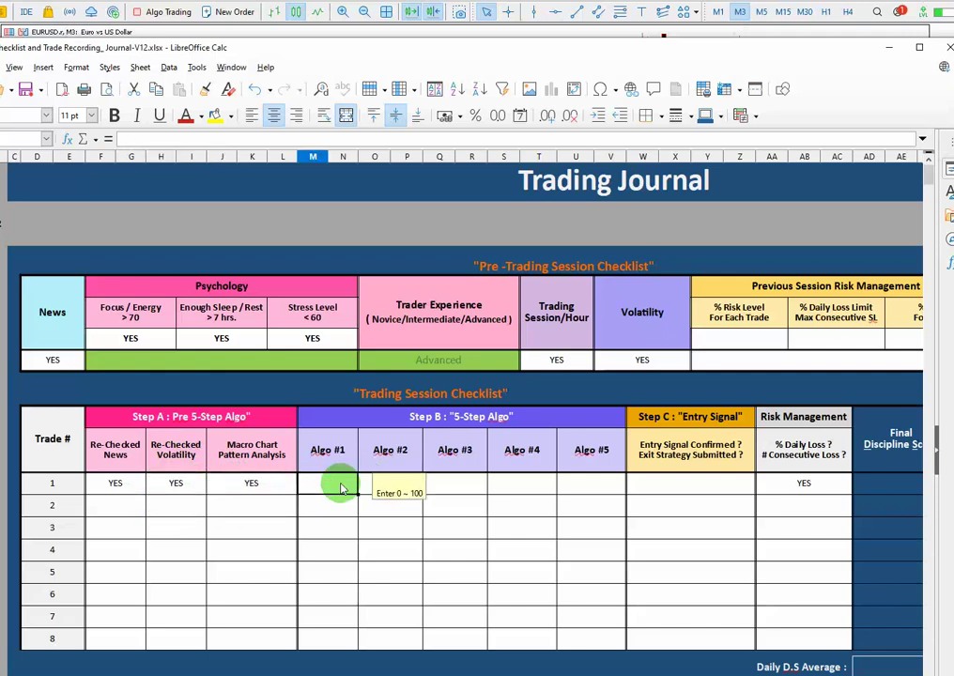
pyautogui.doubleClick(836, 49)
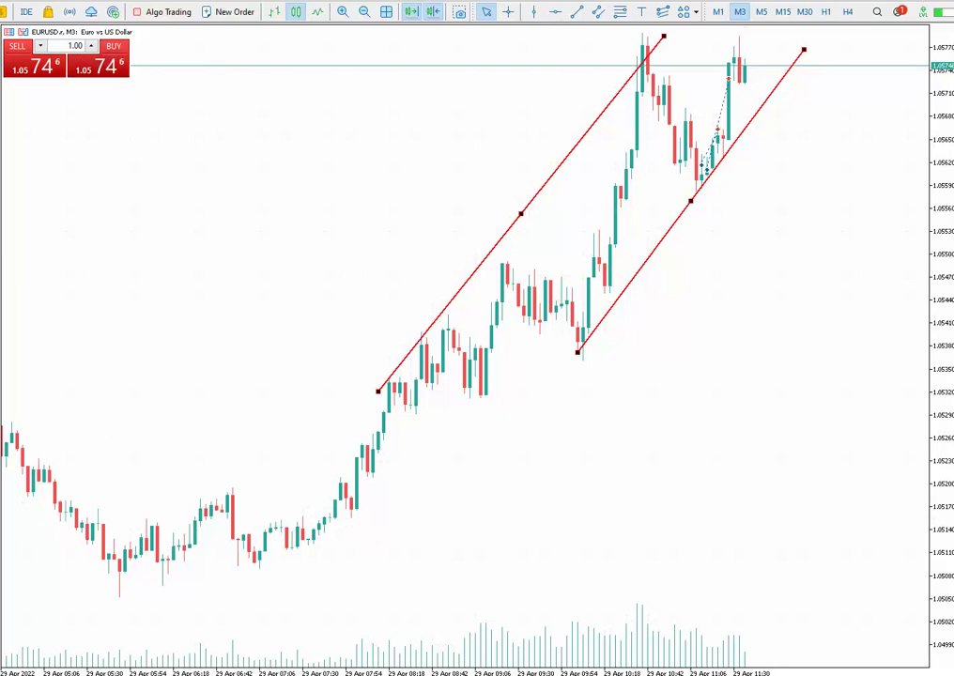
# After viewing the EURUSD channel chart, Alt+Tab back to the Calc trading journal
pyautogui.hotkey('alt', 'Tab')
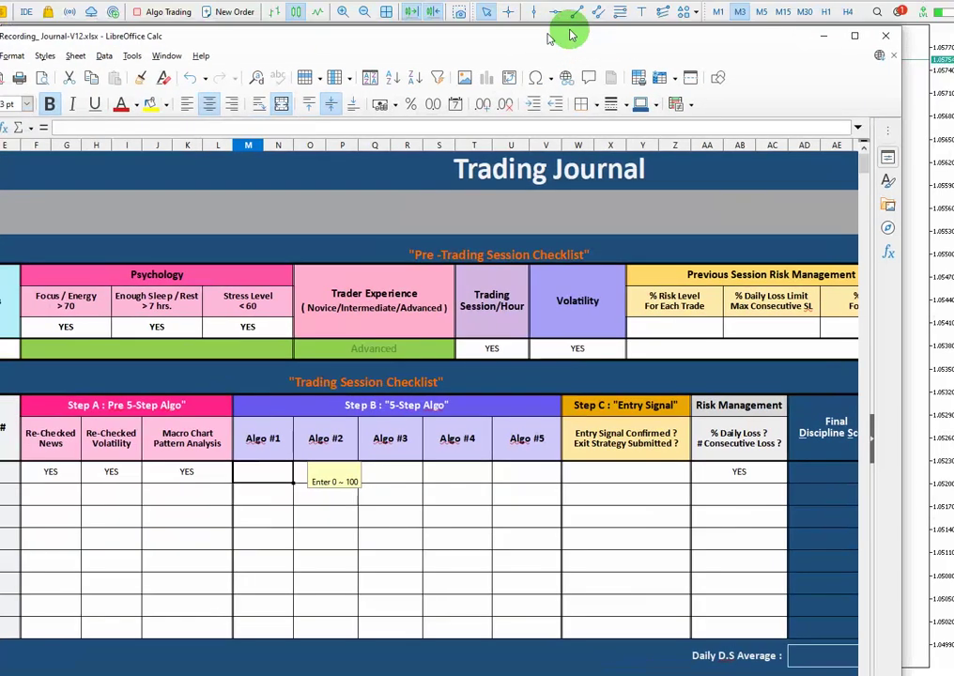
# Enter 100 for trade 1's Algo #1 and #2, start Algo #3, then move Calc aside
pyautogui.click(286, 469)
pyautogui.write('100')
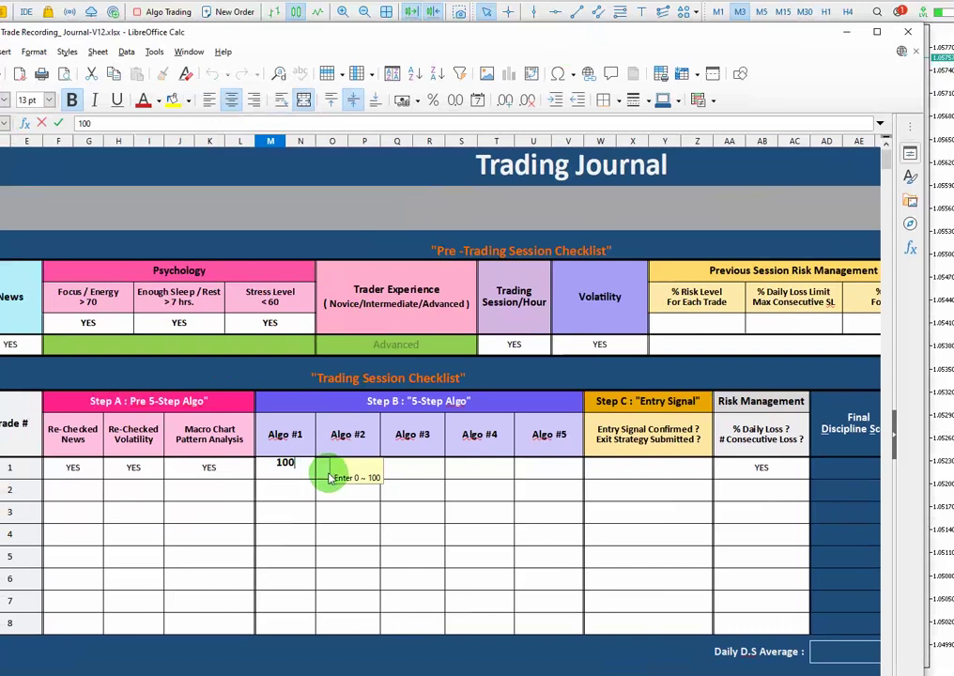
pyautogui.click(328, 473)
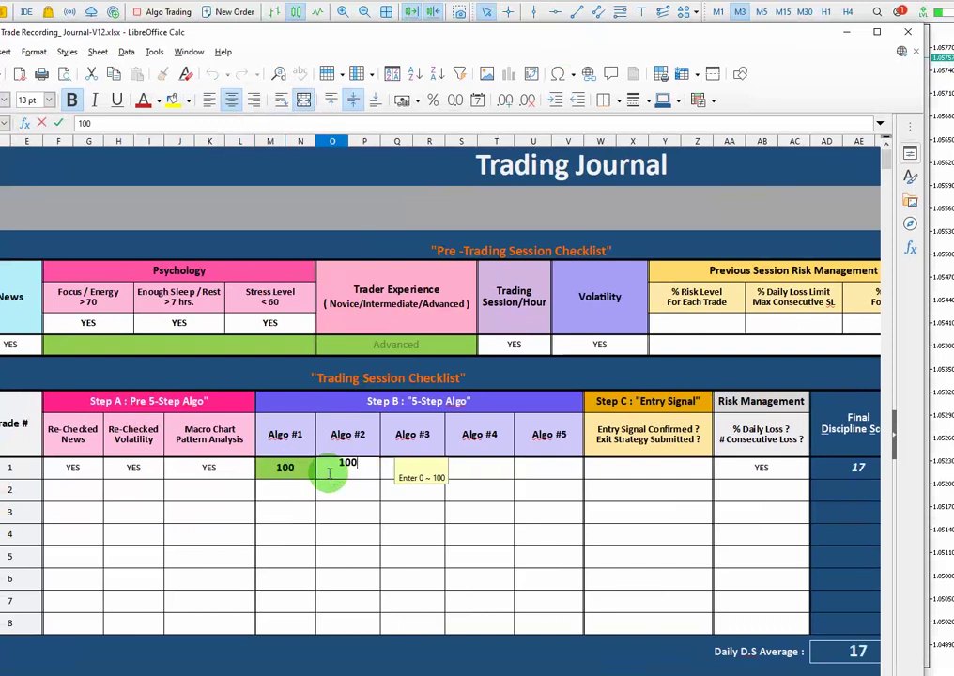
pyautogui.write('100')
pyautogui.doubleClick(391, 469)
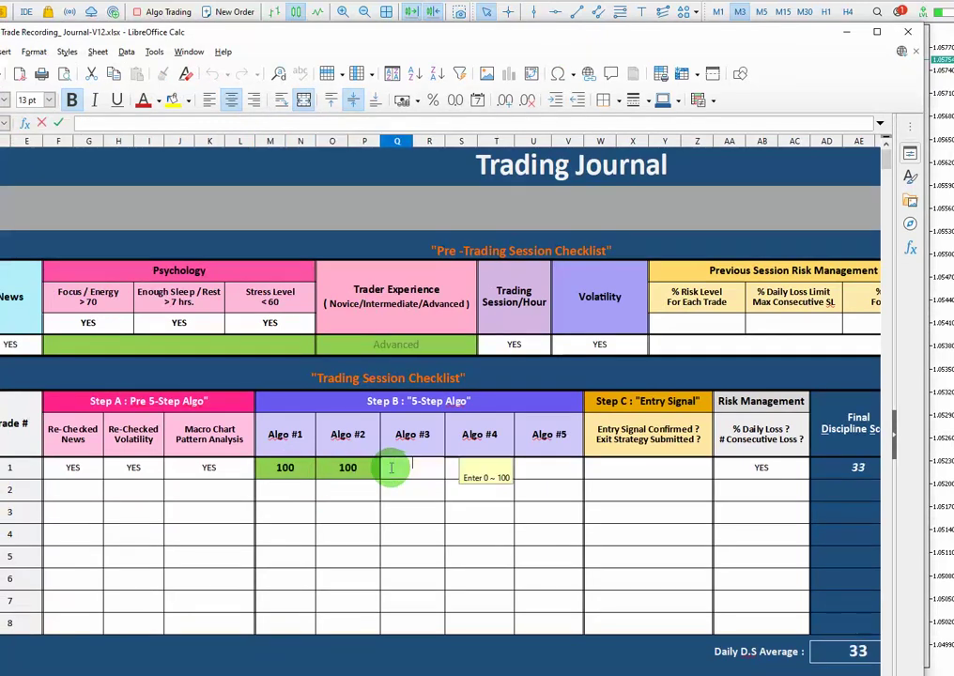
pyautogui.write('100')
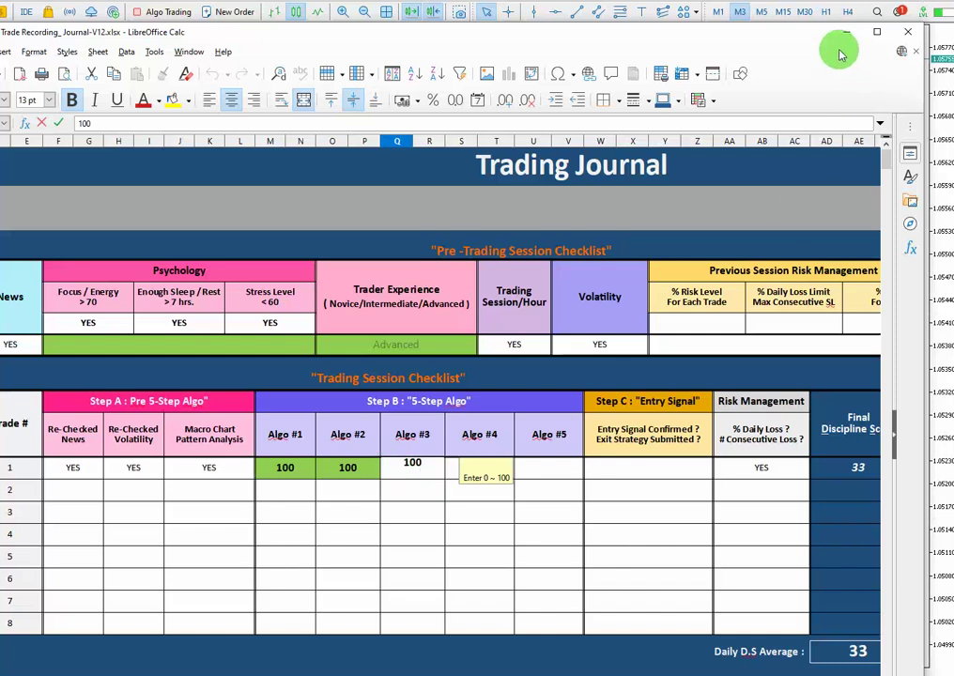
pyautogui.moveTo(805, 33); pyautogui.dragTo(0, 56)
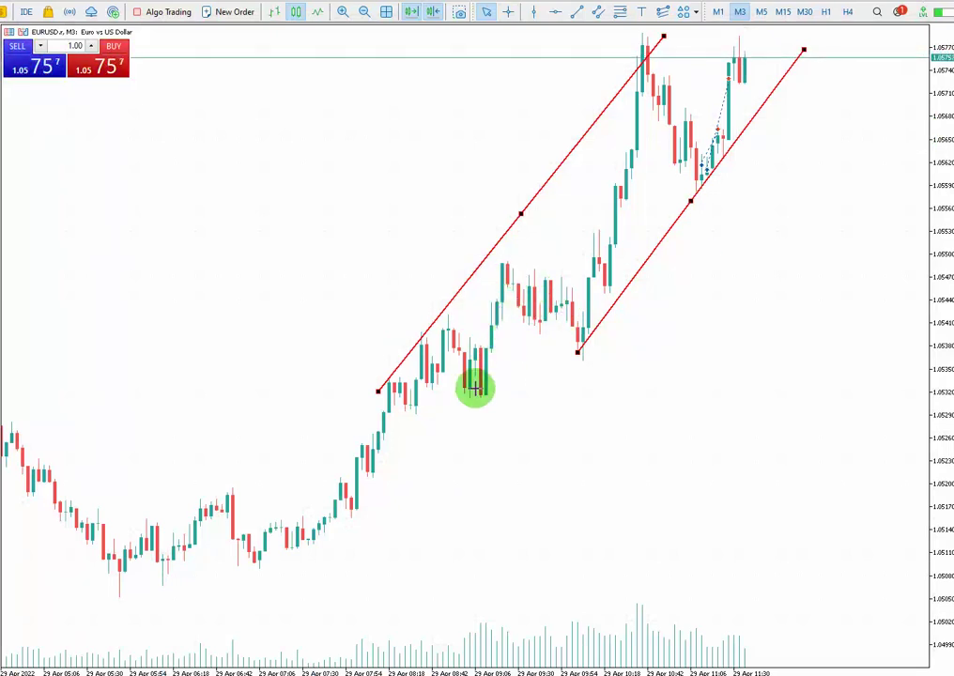
pyautogui.moveTo(474, 392); pyautogui.dragTo(507, 272)
pyautogui.moveTo(582, 347); pyautogui.dragTo(654, 57)
pyautogui.moveTo(704, 174); pyautogui.dragTo(739, 43)
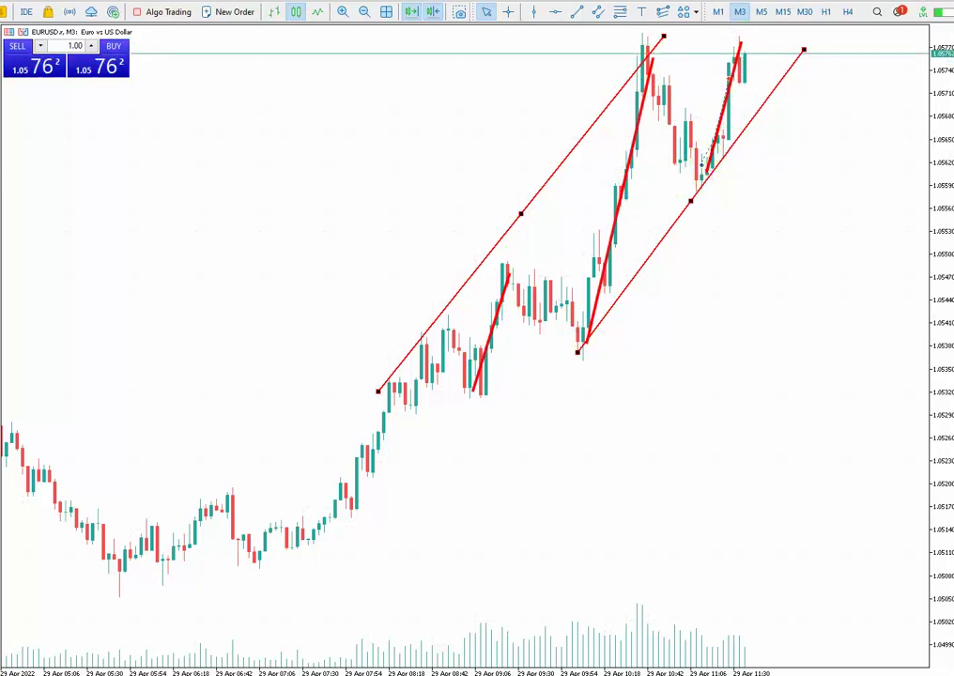
pyautogui.hotkey('ctrl', 'z')
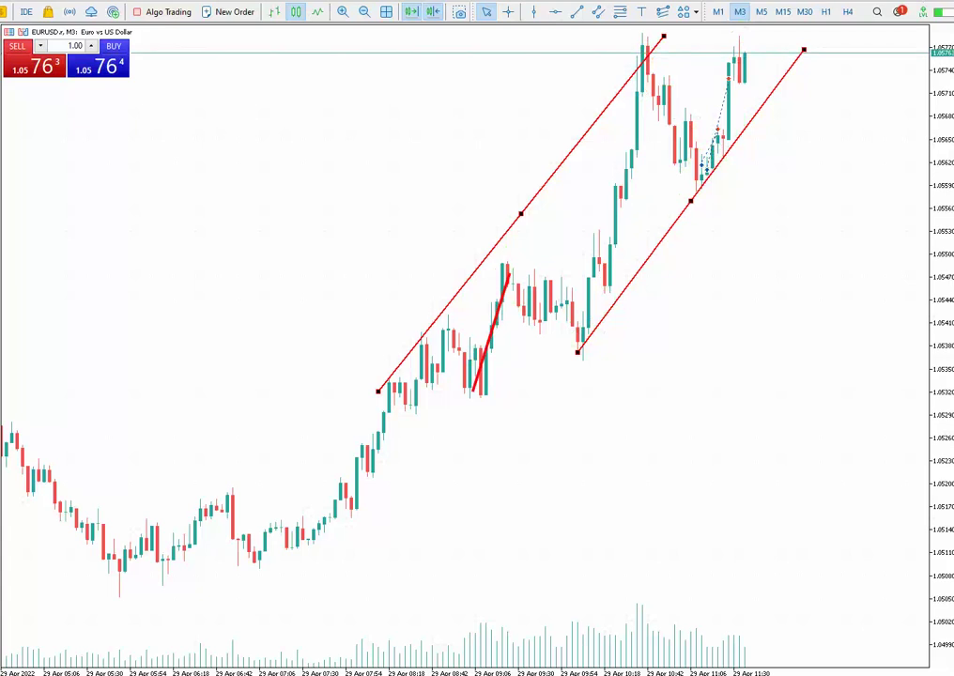
pyautogui.click(590, 216)
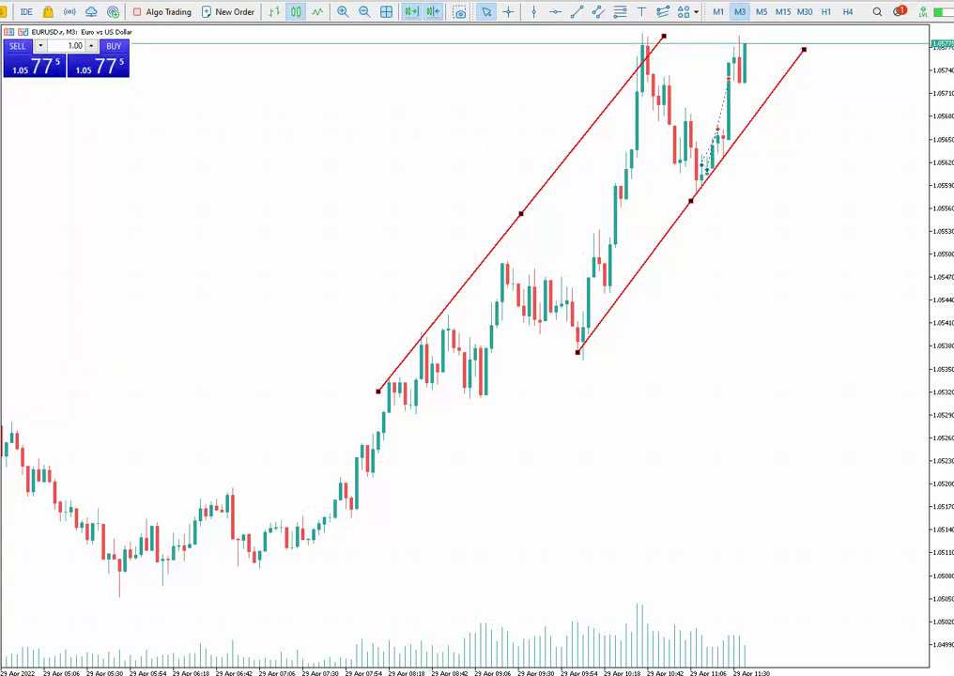
pyautogui.click(720, 13)
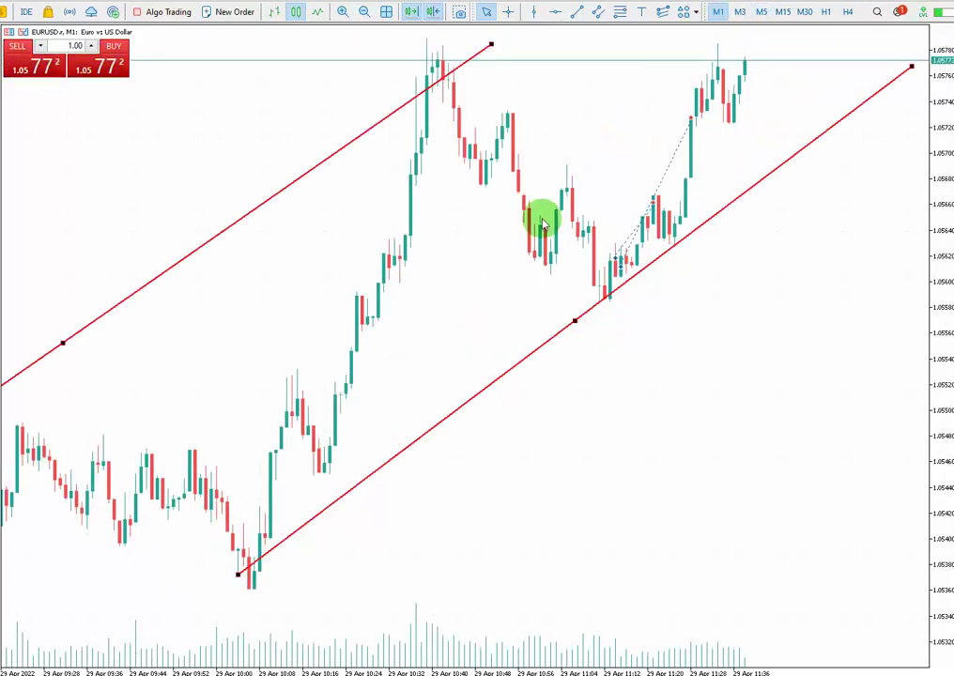
pyautogui.click(739, 13)
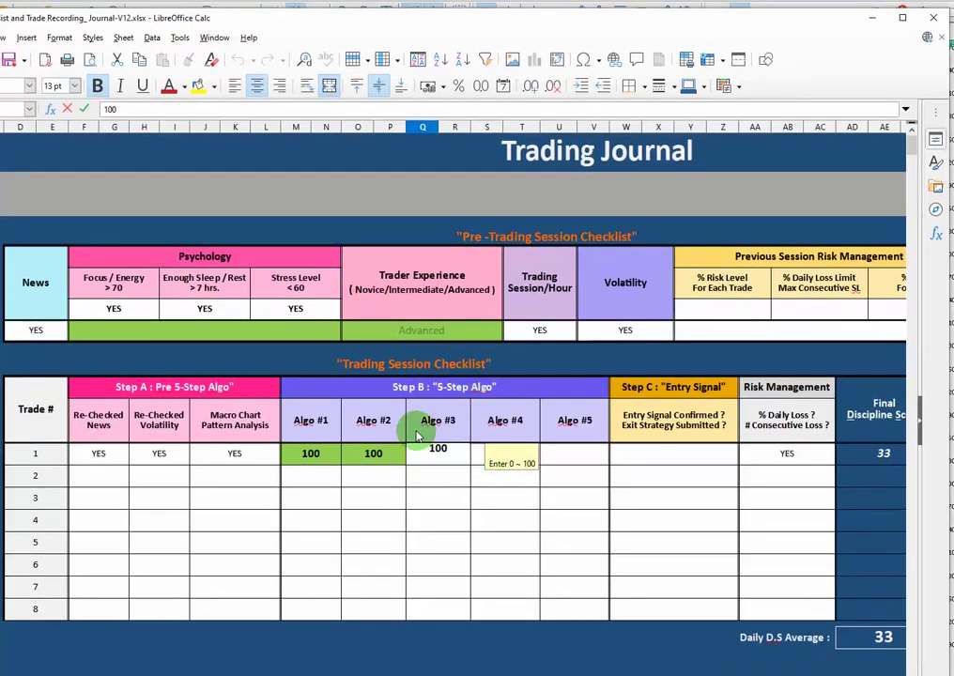
# Enter 100 as trade 1's Algo #3, #4 and #5 scores
pyautogui.click(477, 462)
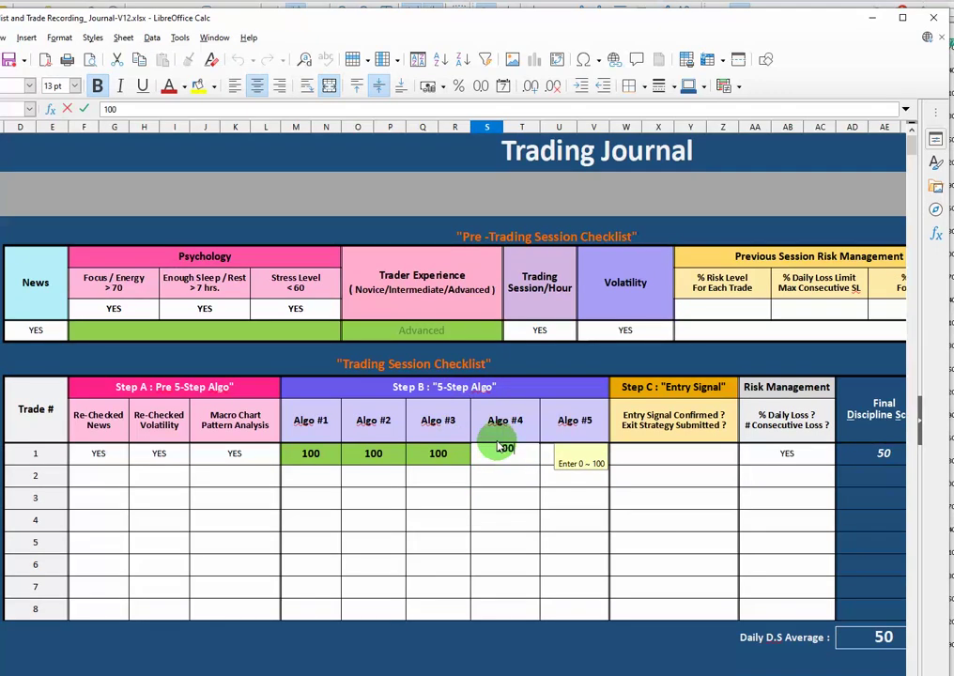
pyautogui.click(544, 459)
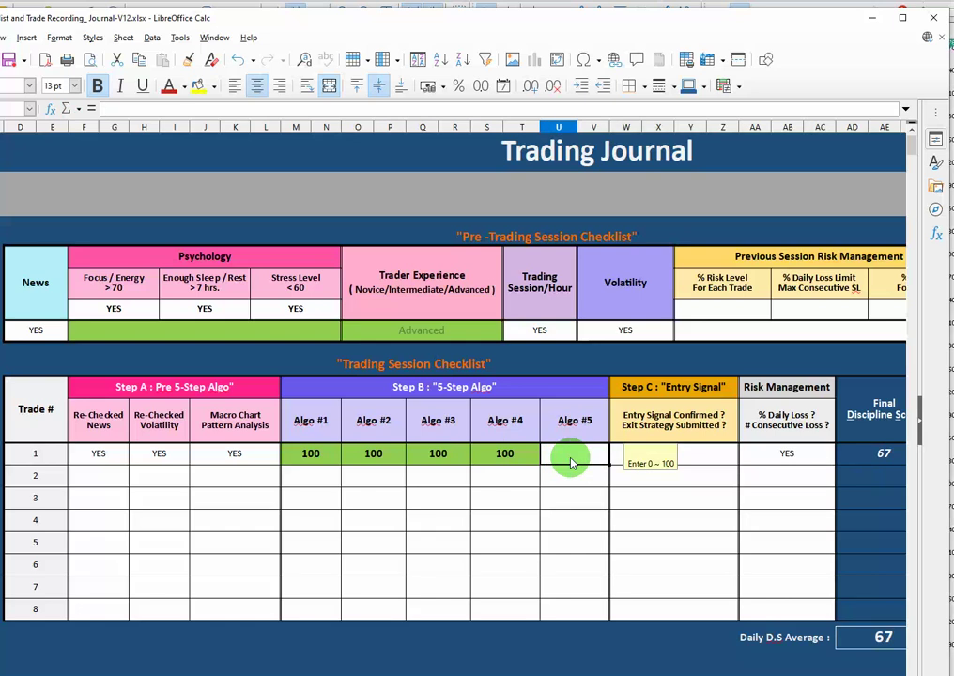
pyautogui.click(702, 453)
pyautogui.click(583, 458)
pyautogui.write('100')
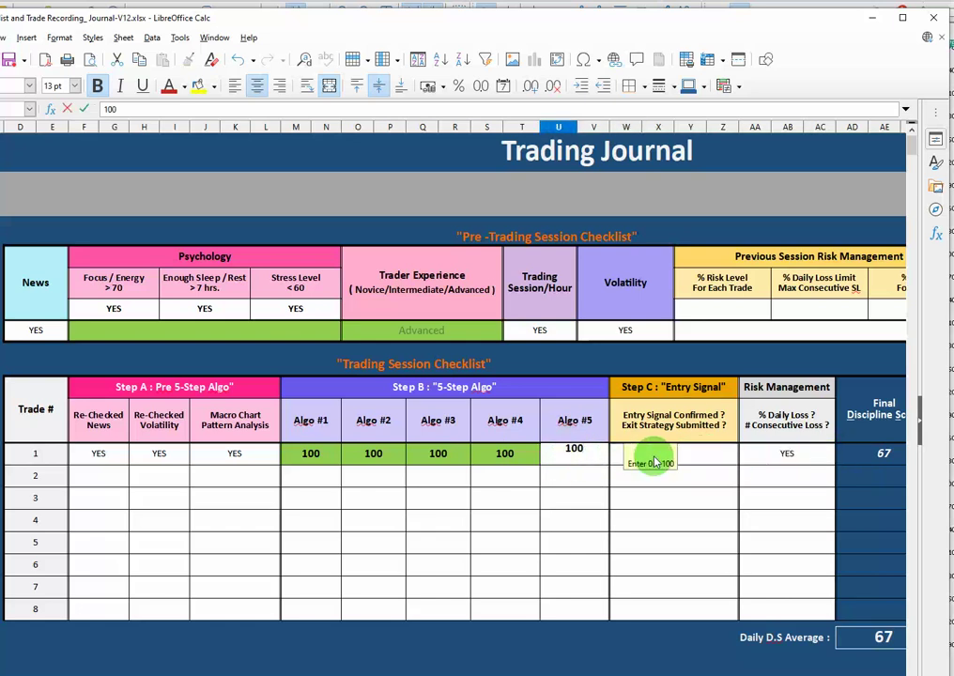
pyautogui.click(698, 460)
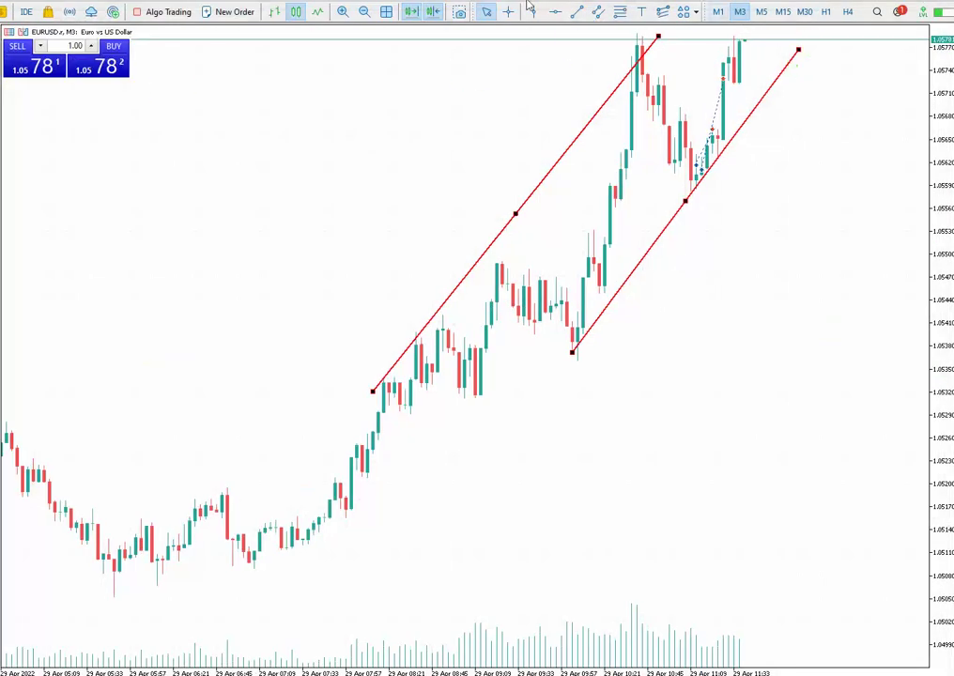
# Switch EURUSD to M1 and draw red freehand marks below the channel and above rising candles
pyautogui.click(718, 14)
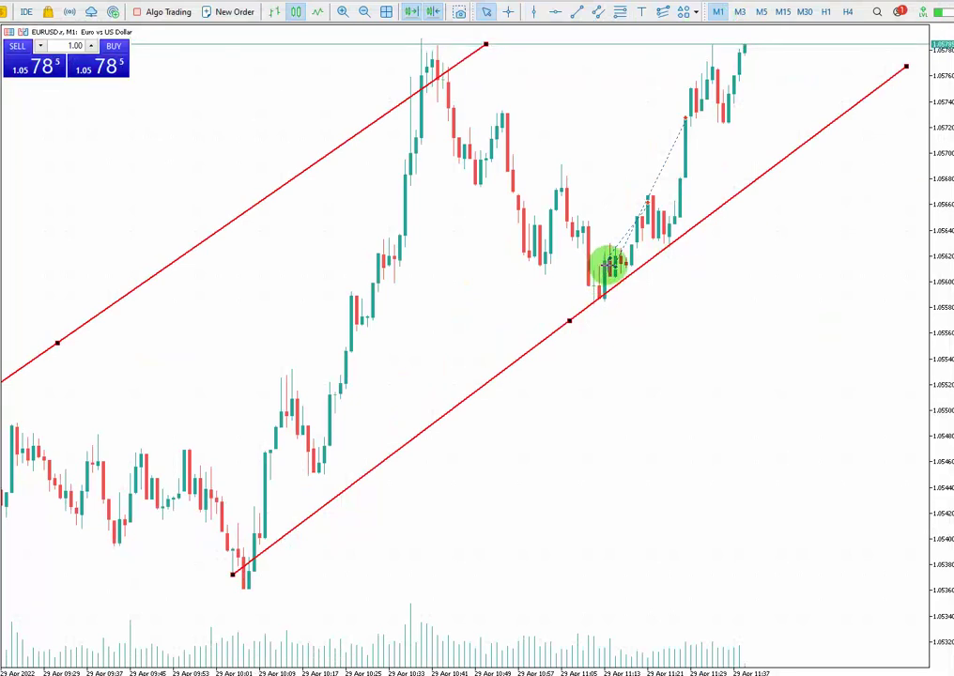
pyautogui.click(608, 267)
pyautogui.click(622, 271)
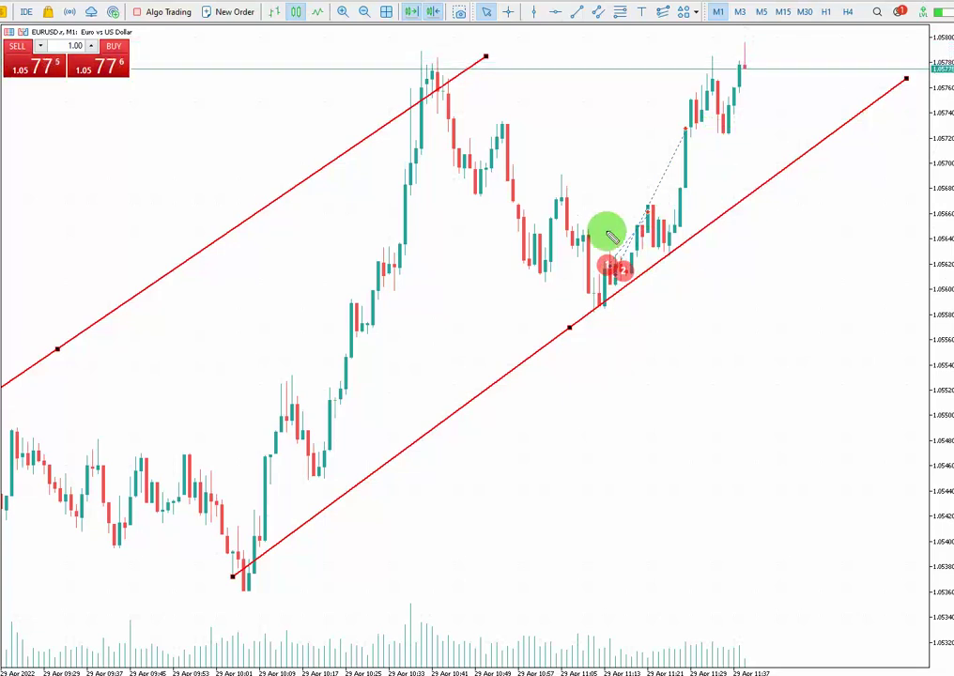
pyautogui.moveTo(634, 361)
pyautogui.mouseDown()
pyautogui.moveTo(585, 366)
pyautogui.moveTo(632, 357)
pyautogui.mouseUp()
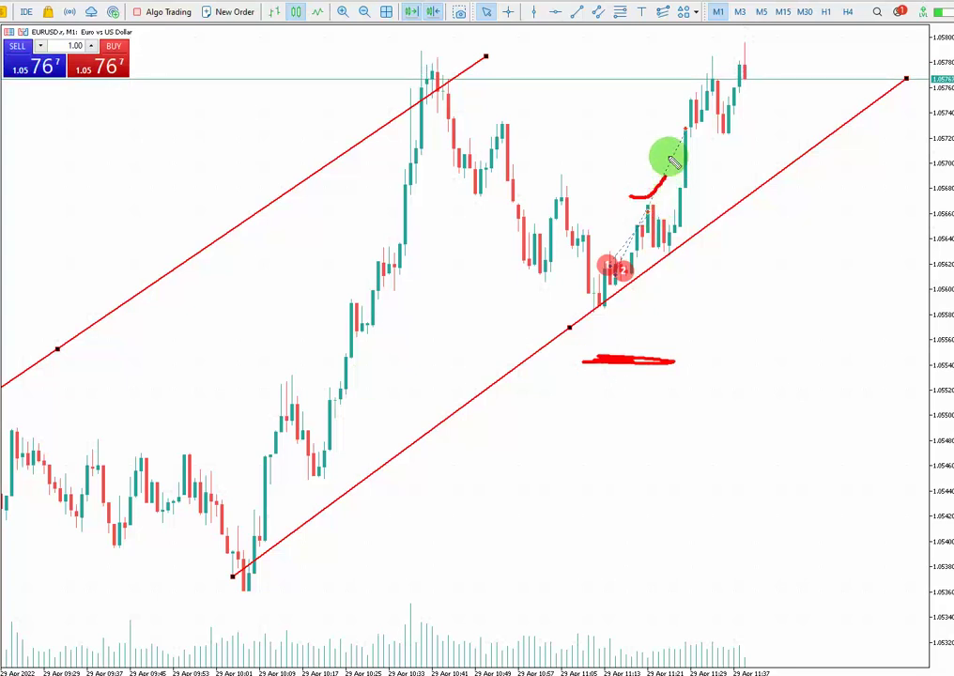
pyautogui.moveTo(668, 117); pyautogui.dragTo(703, 95)
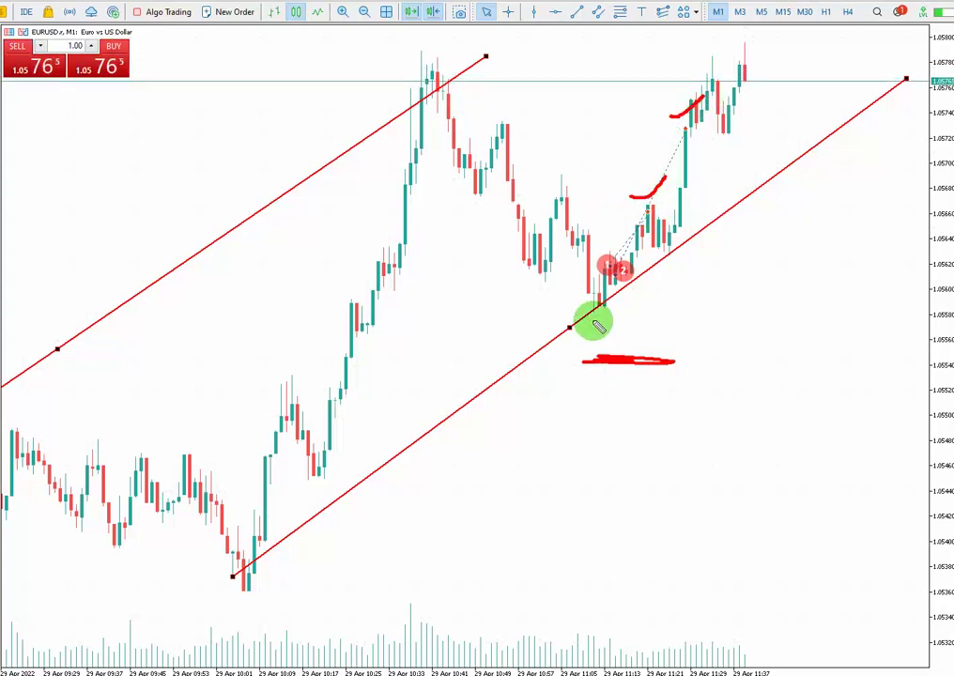